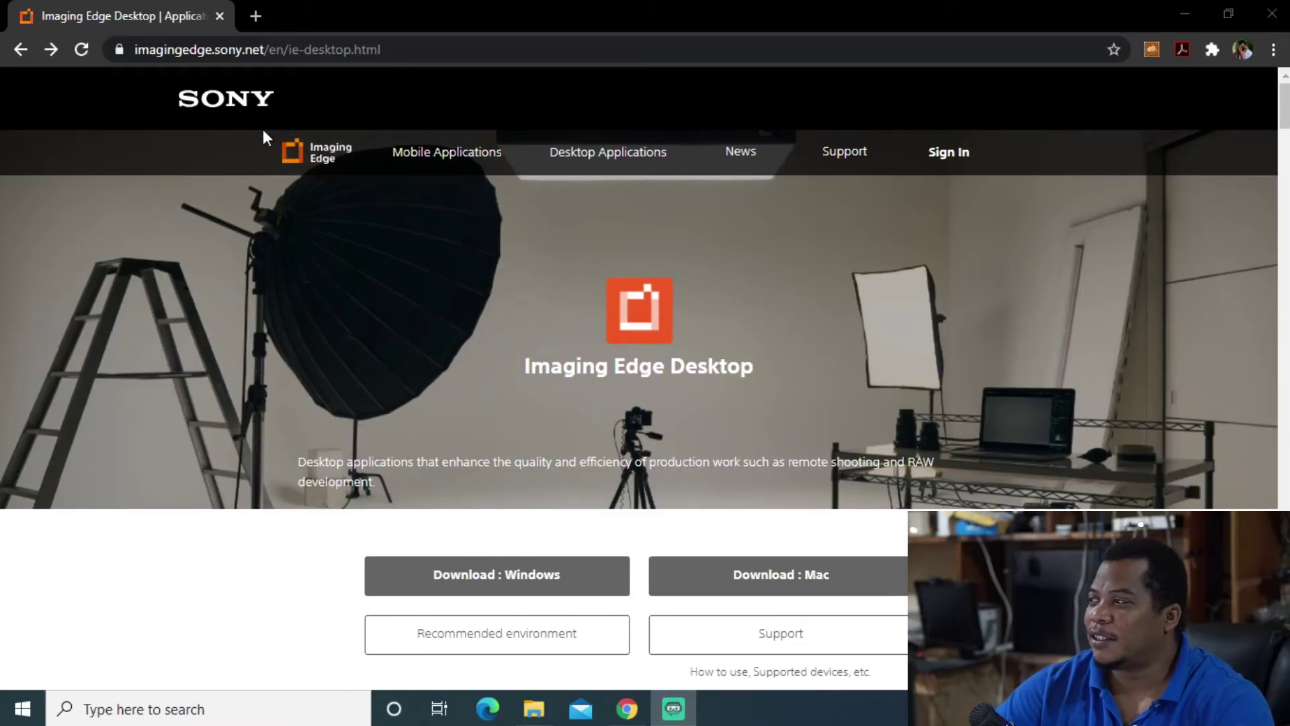
- Go from the Desktop Applications list to the Imaging Edge Webcam download page listing Windows10 64bit and macOS
mouse_move(632, 160)
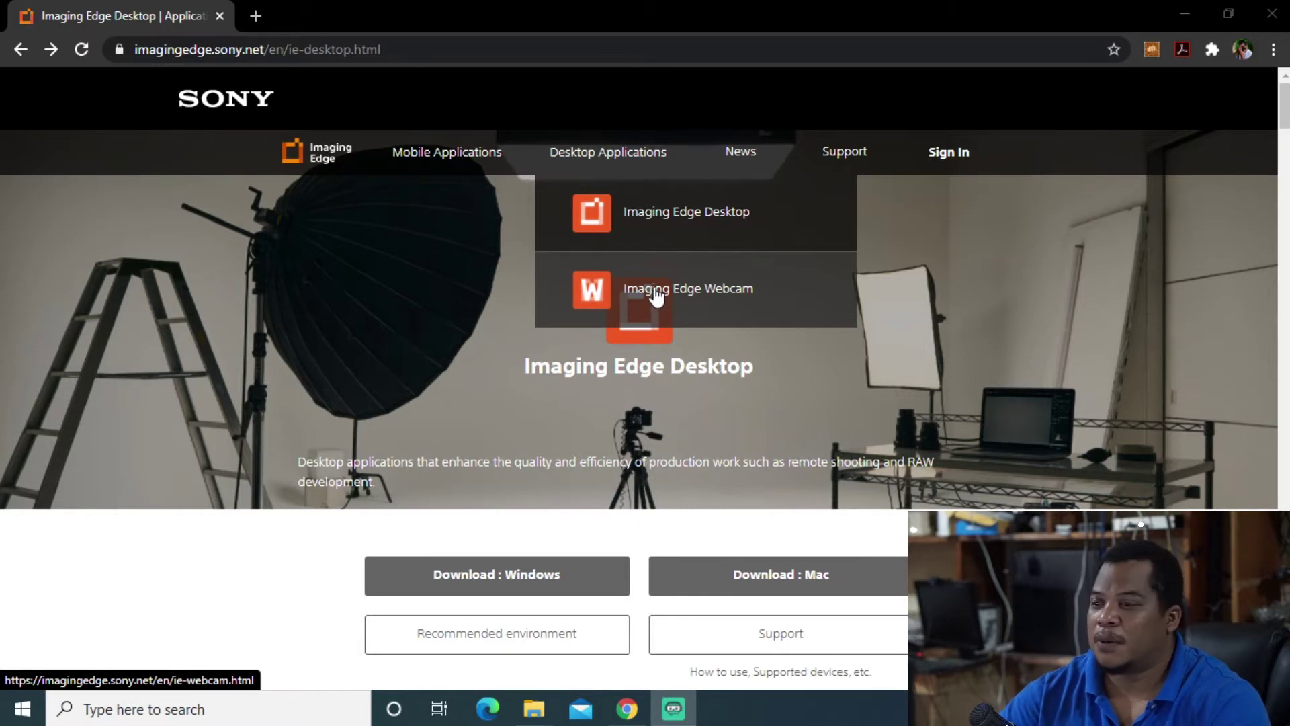
click(657, 294)
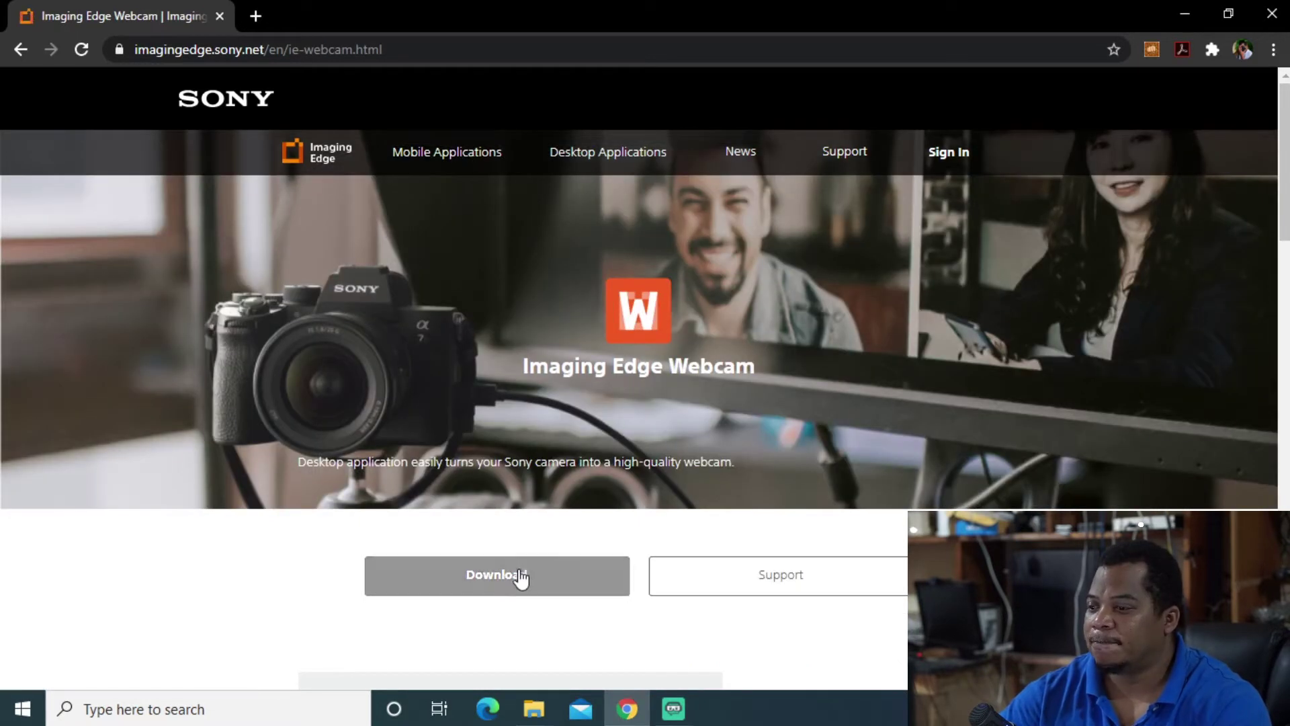
click(519, 576)
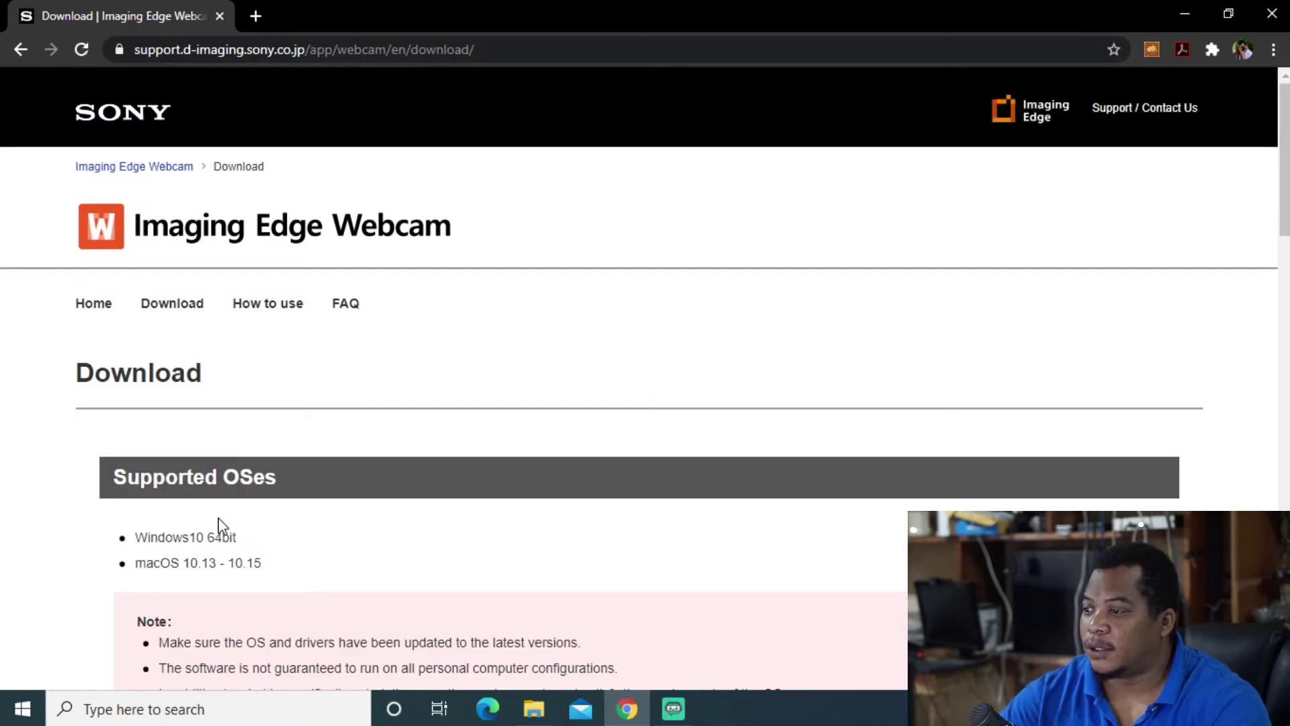
- With ILCE-6400 ticked, download the Windows installer IEW110_2010a.exe and open it from the download shelf
scroll(208, 534, down, 2)
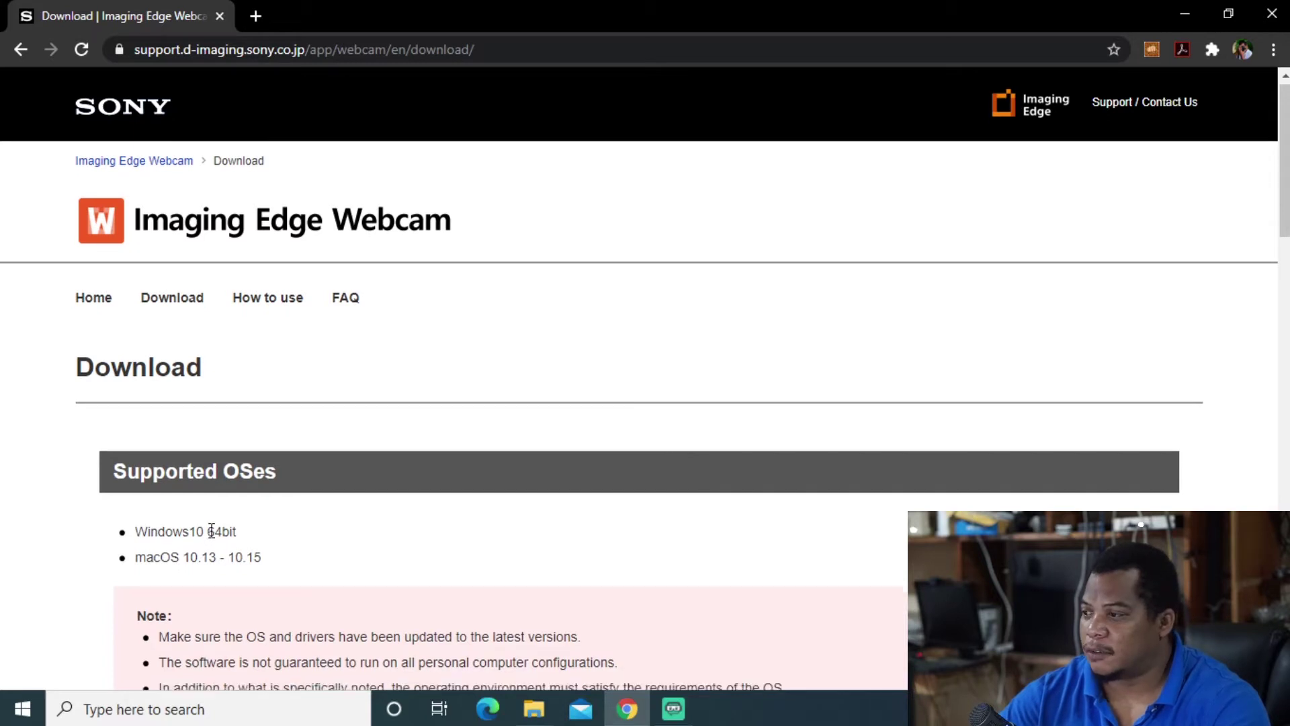
scroll(274, 571, down, 3)
scroll(274, 571, down, 1)
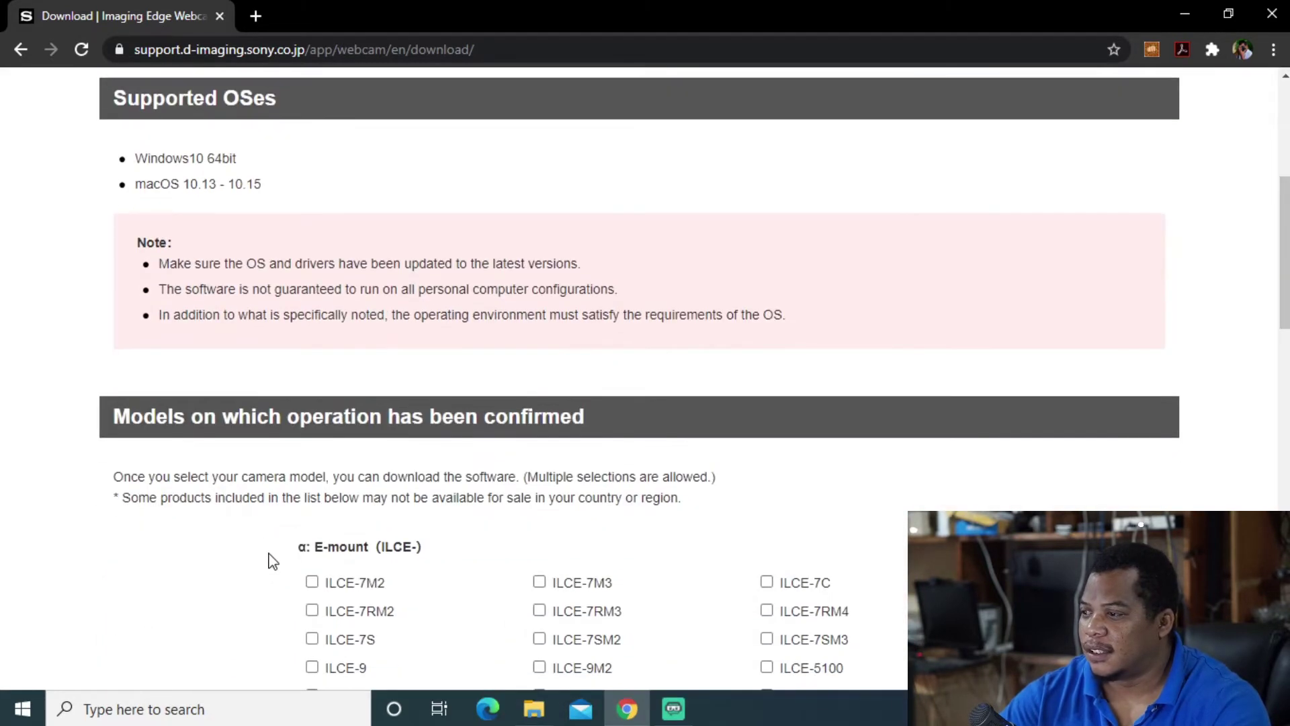
scroll(343, 370, down, 4)
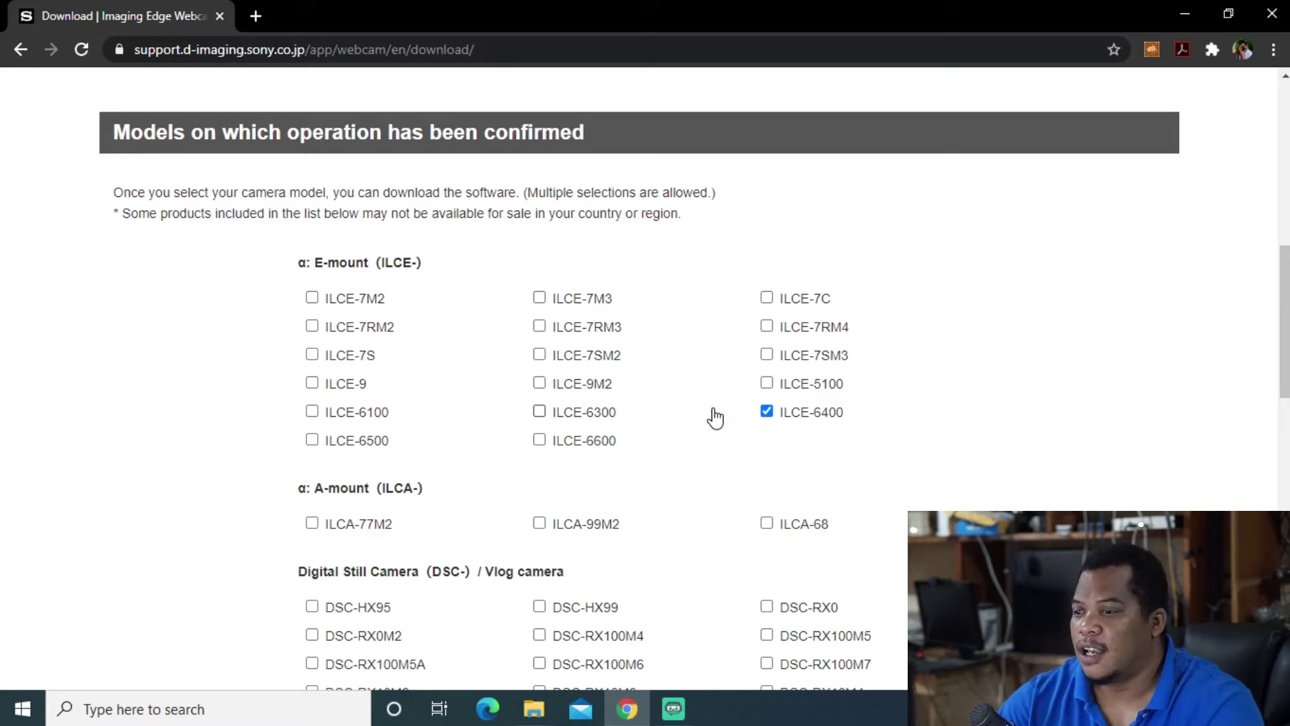
scroll(931, 345, down, 1)
scroll(930, 351, down, 4)
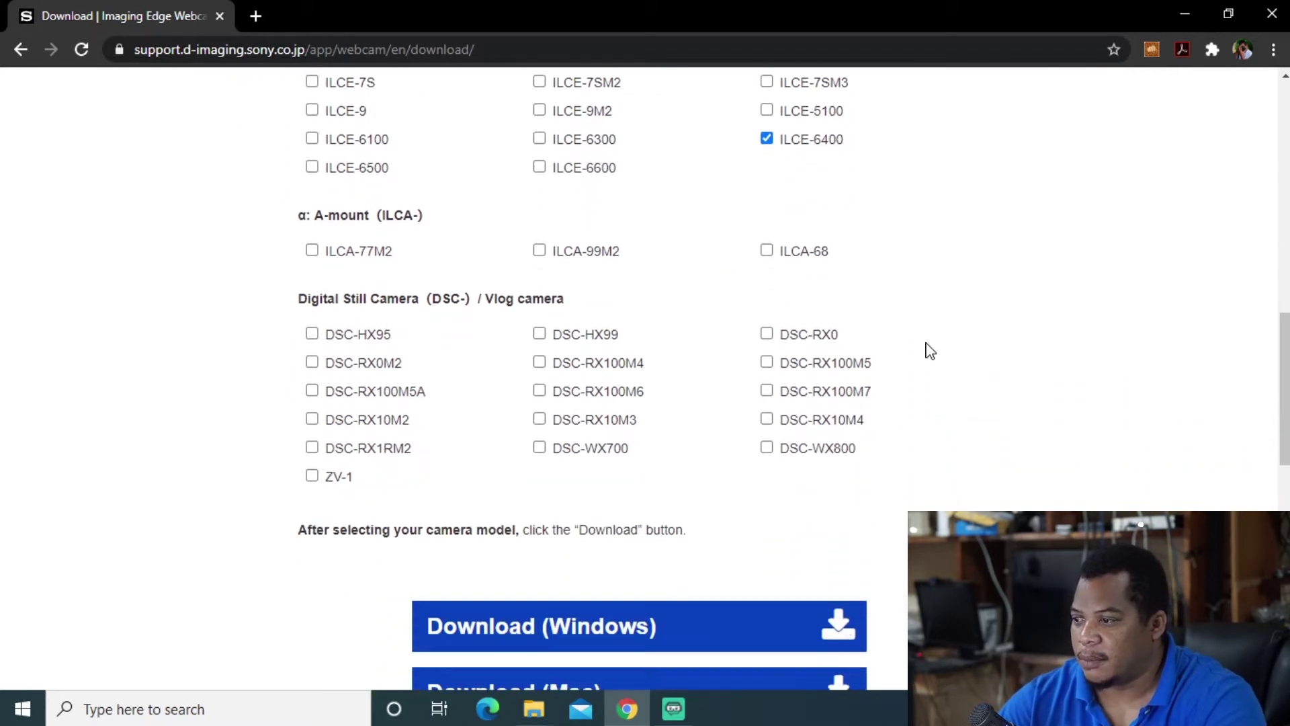
click(603, 429)
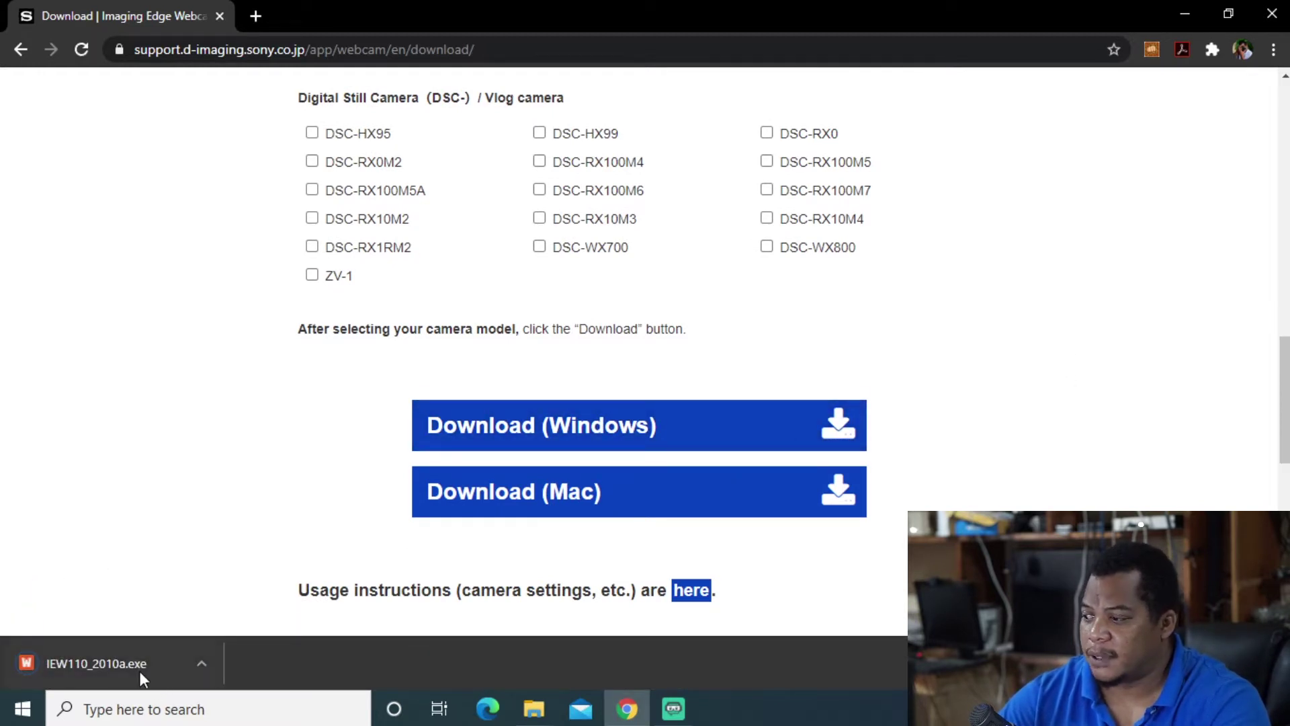
click(123, 666)
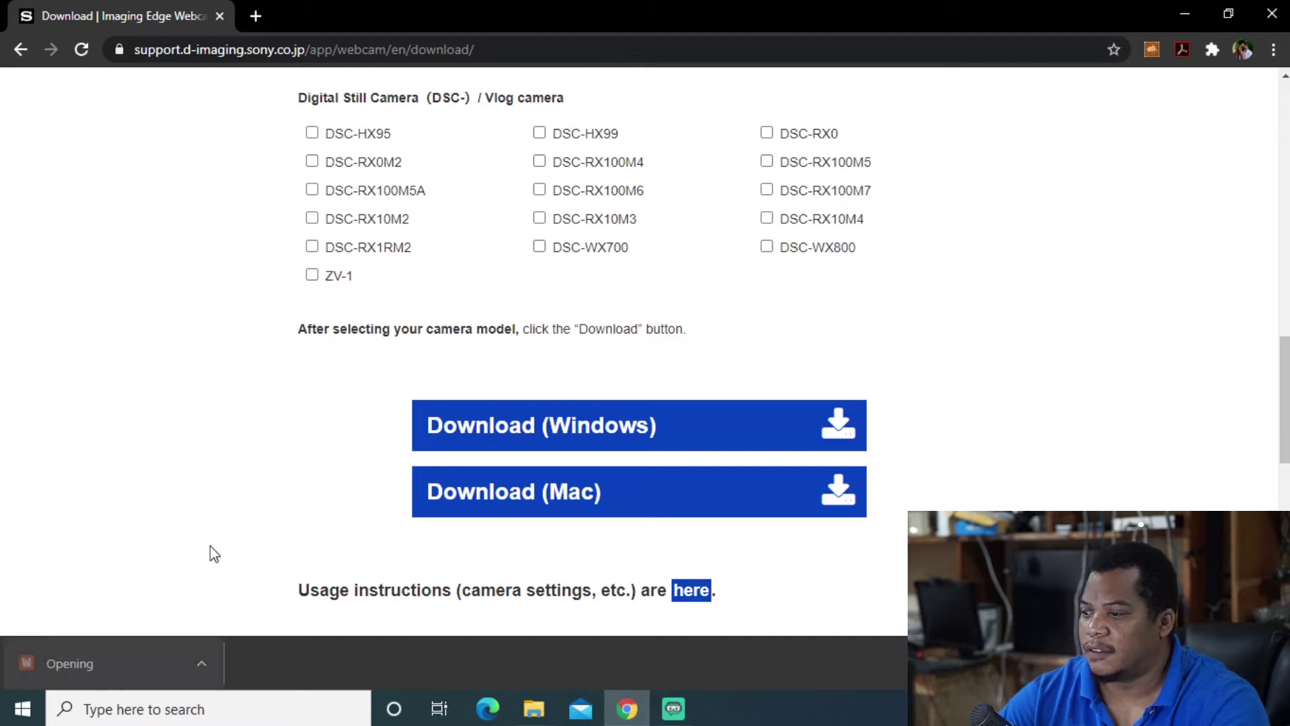
- Allow the installer to run, agree to the licence, install Imaging Edge Webcam and finish setup
click(680, 376)
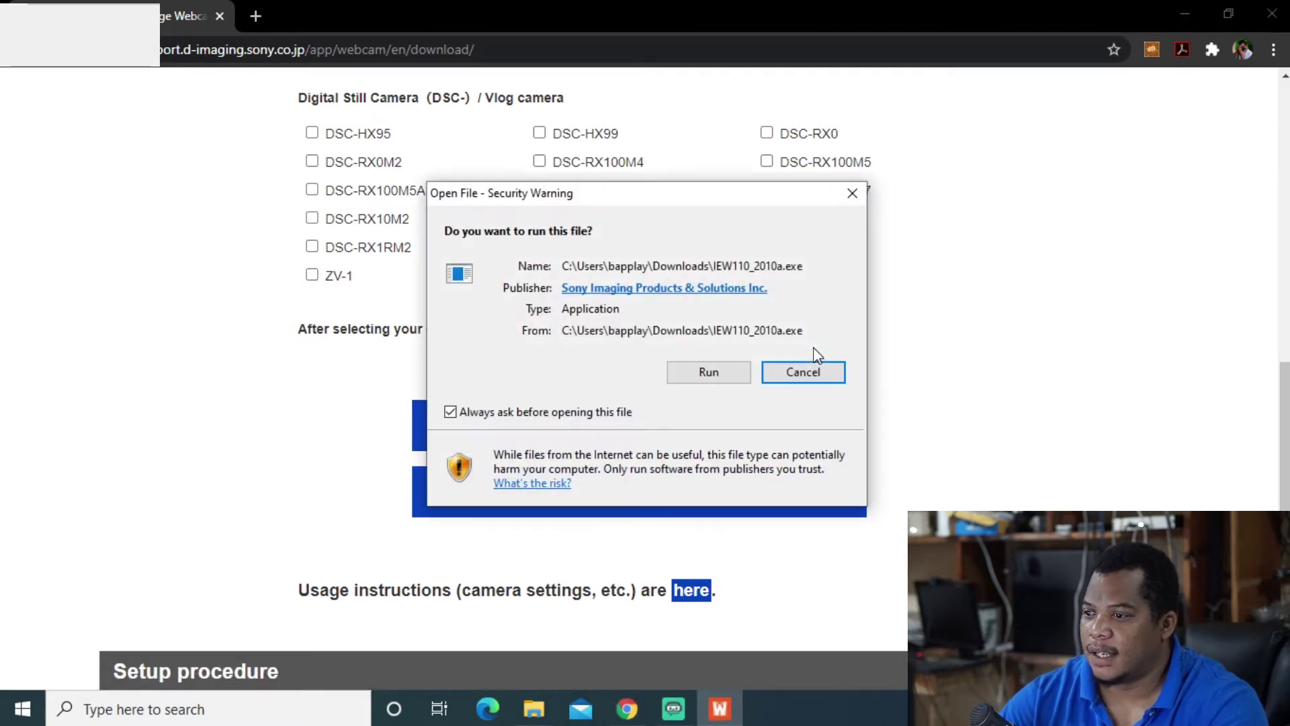
click(734, 376)
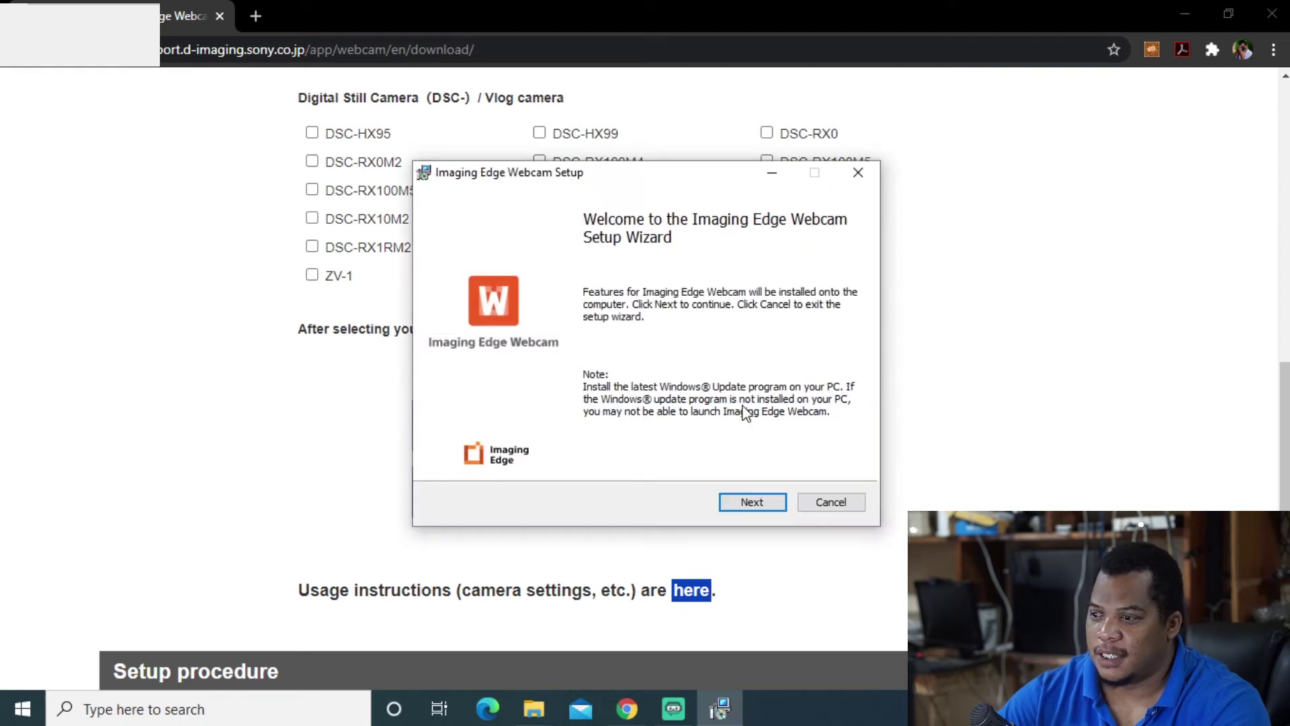
click(739, 498)
click(458, 462)
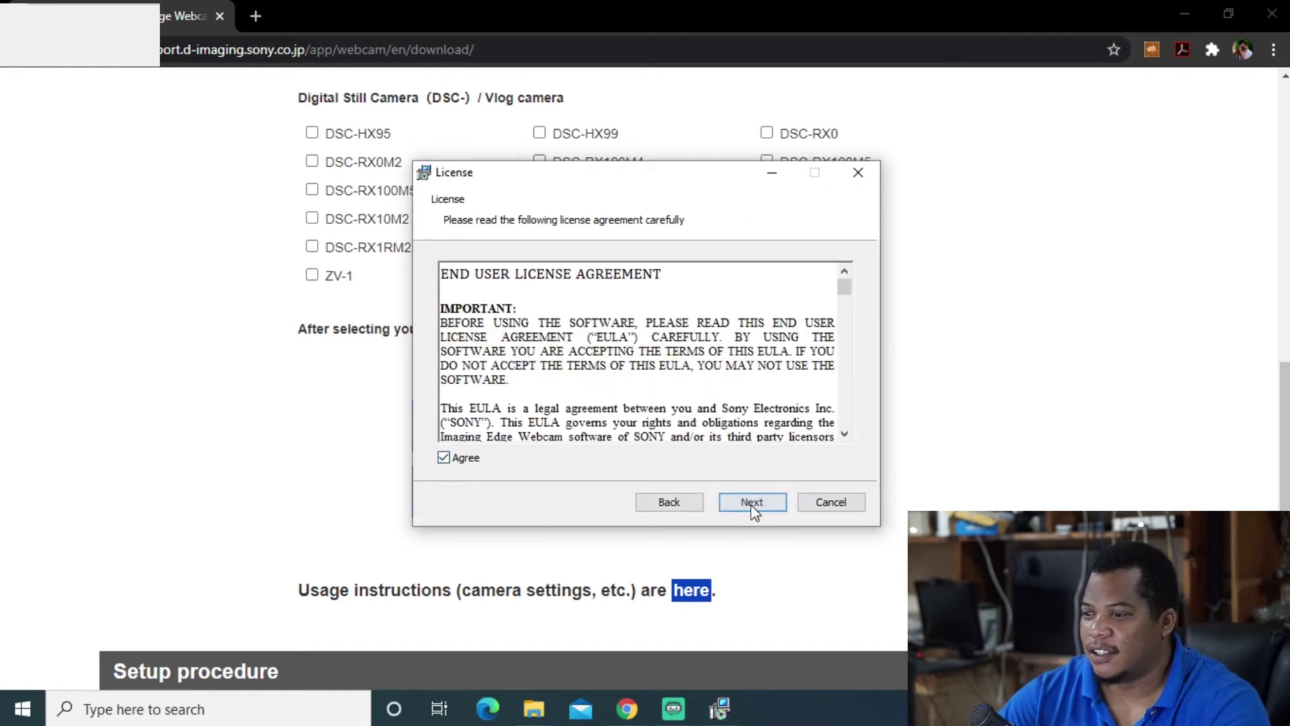
click(753, 502)
click(729, 501)
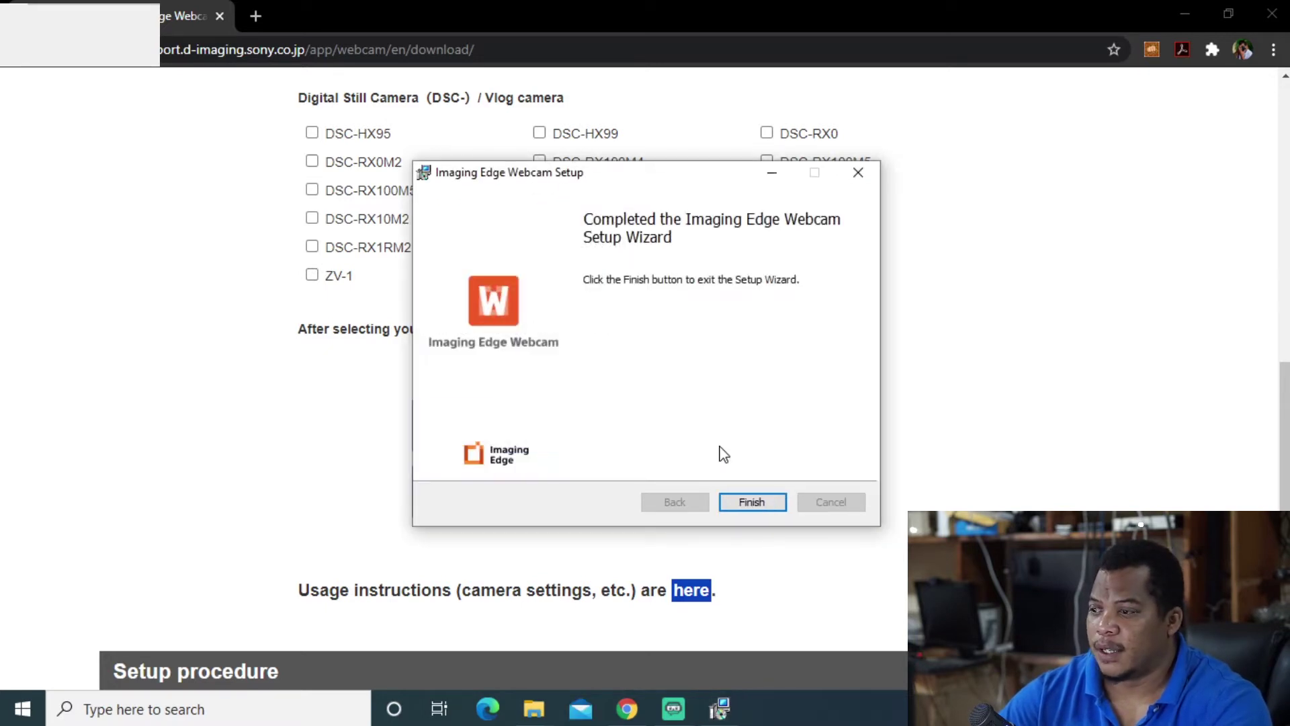
click(742, 503)
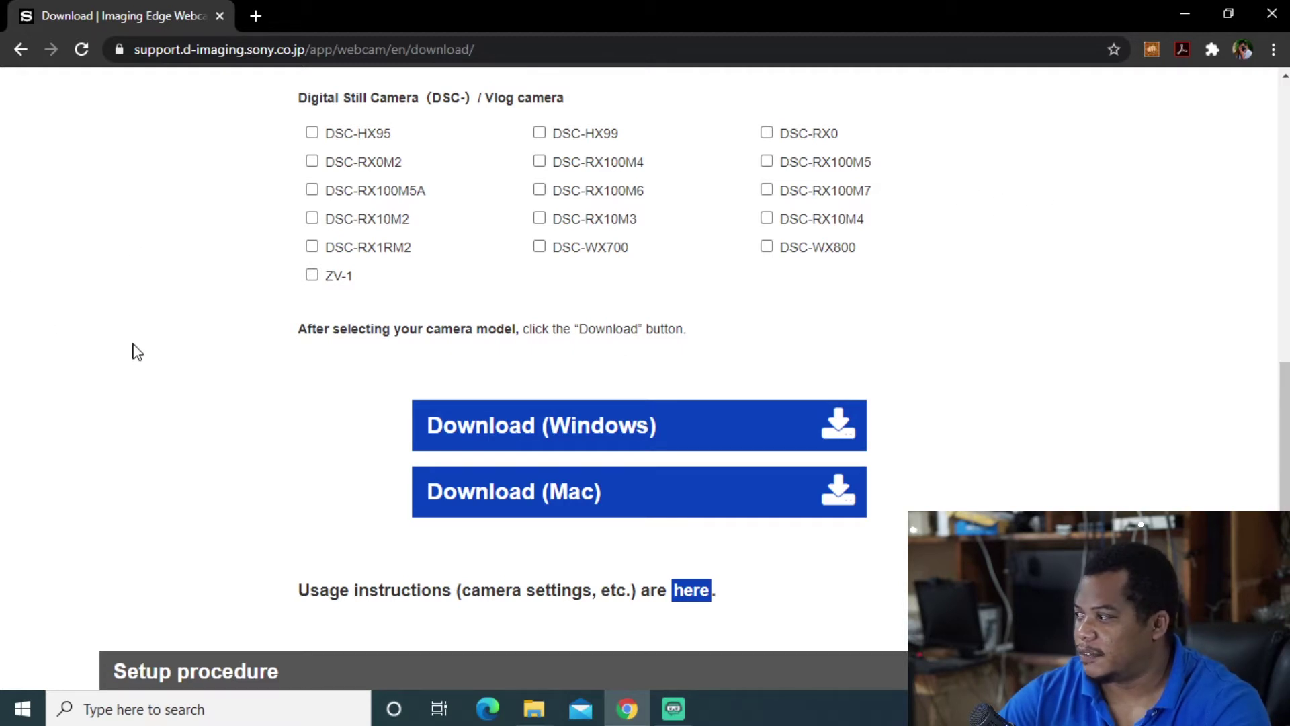
- Minimize Chrome, search 'zoom' from the Start menu and launch the Zoom app
click(1182, 18)
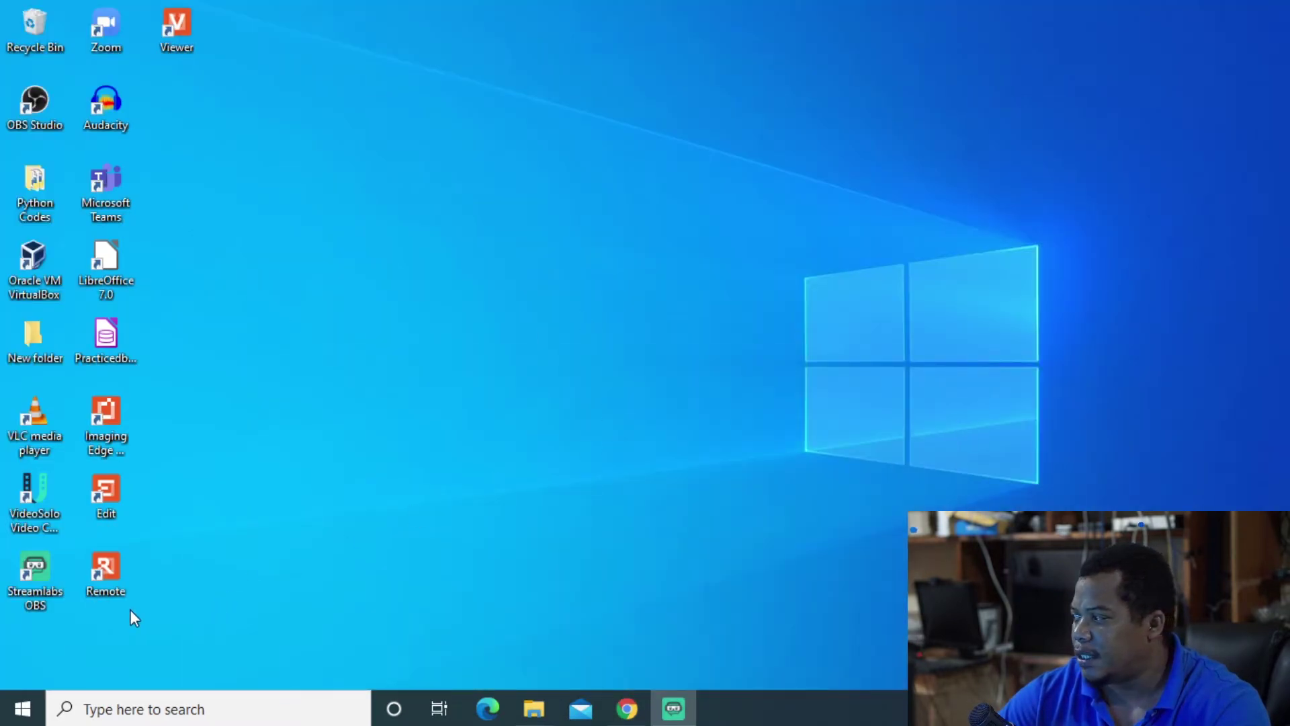
click(19, 716)
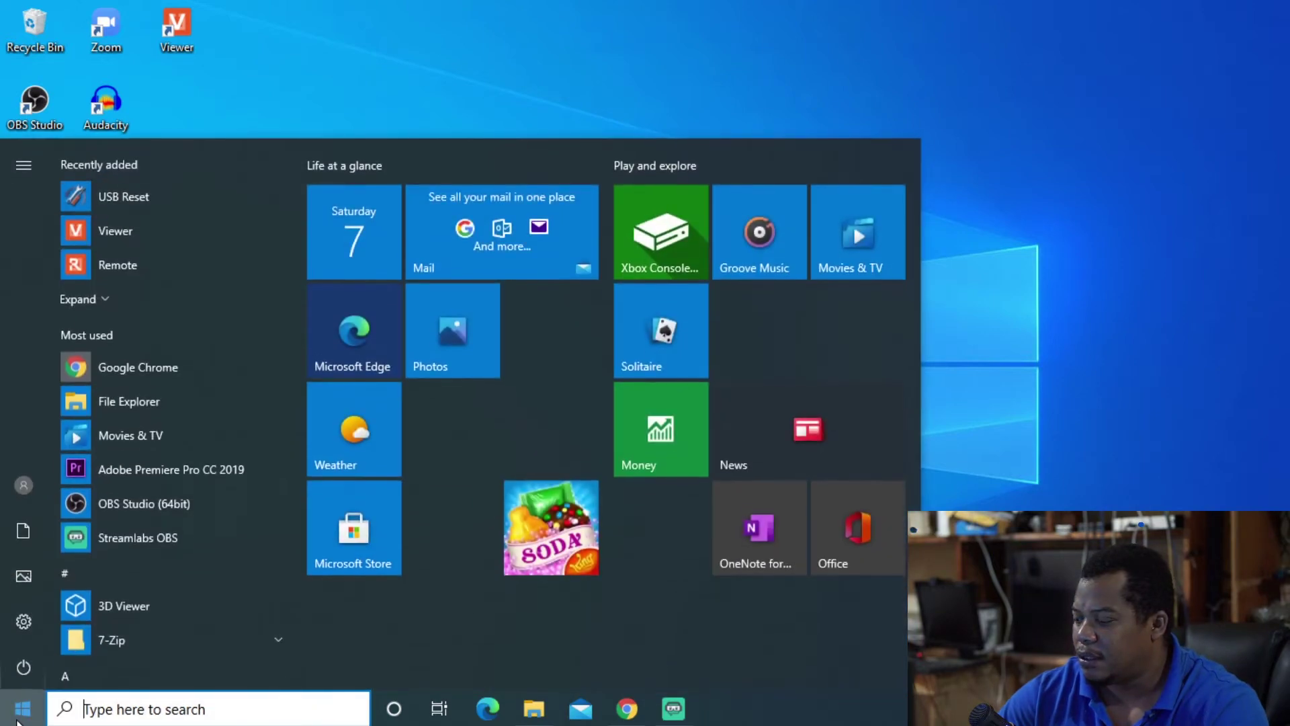
text(zoom)
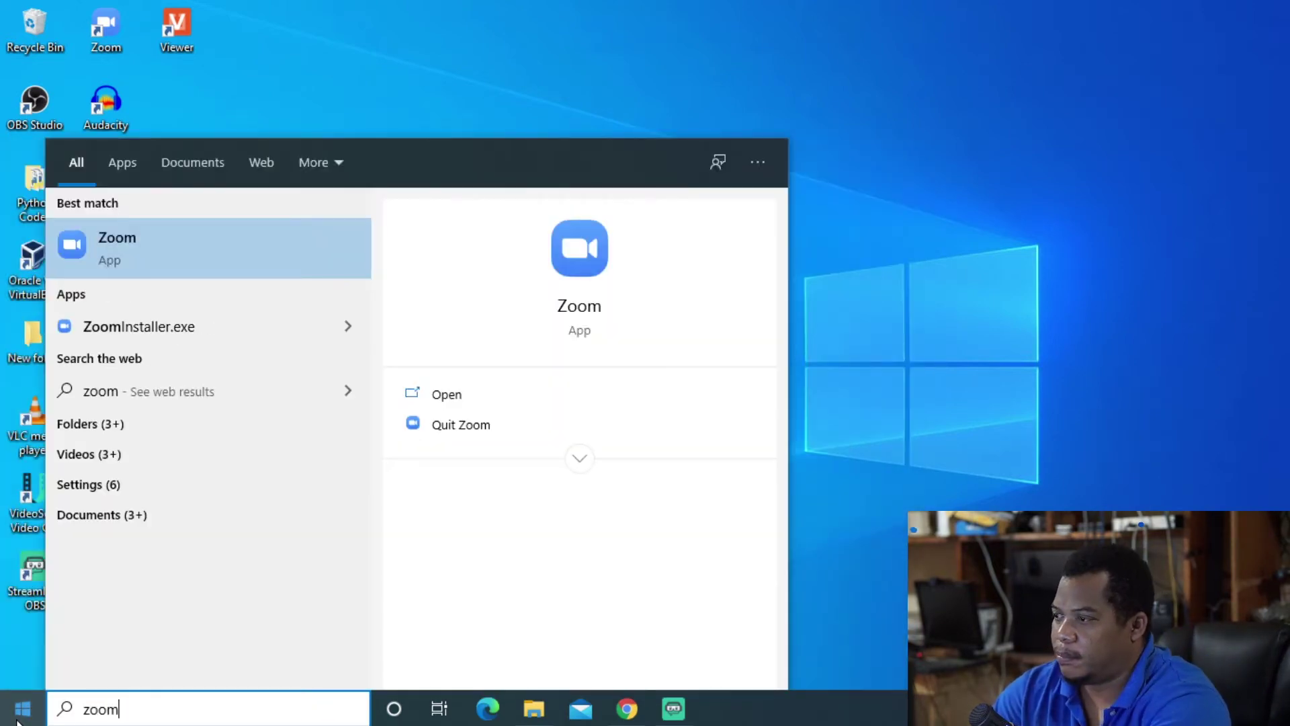
click(114, 256)
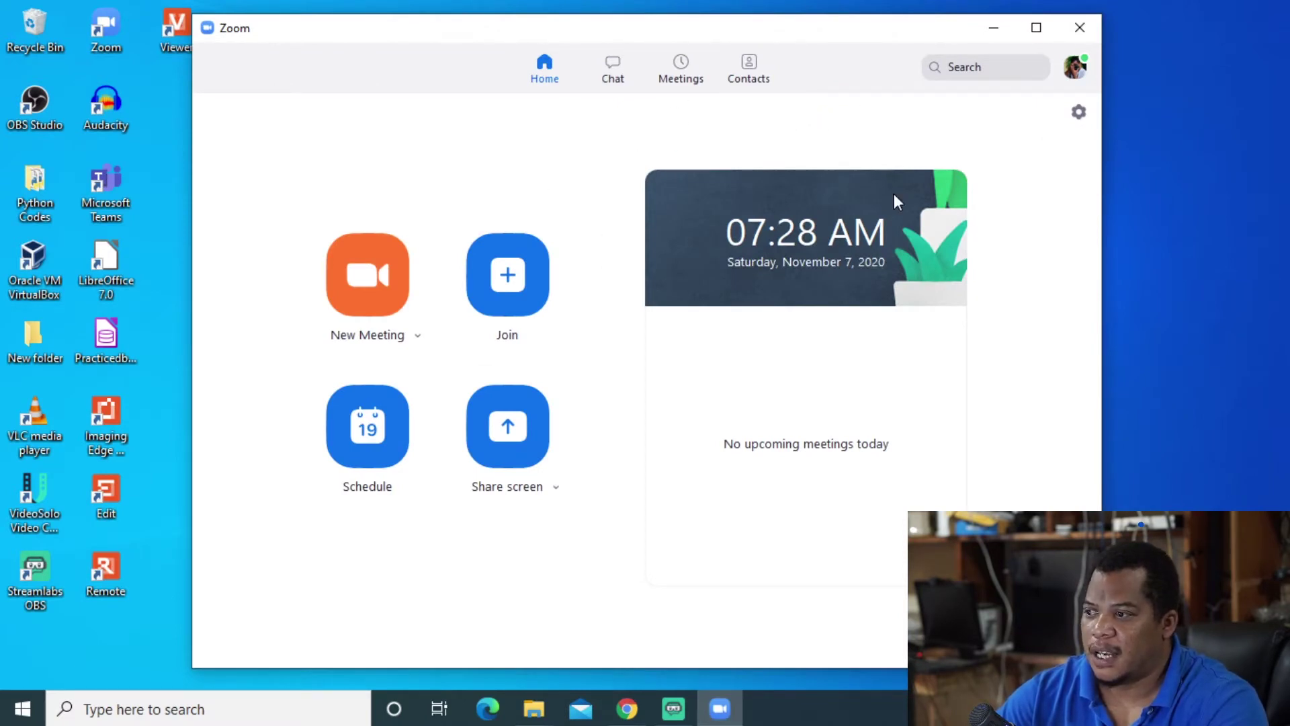
- Start a new Zoom meeting, close the Join Audio prompt and show the Select a Camera list
click(368, 294)
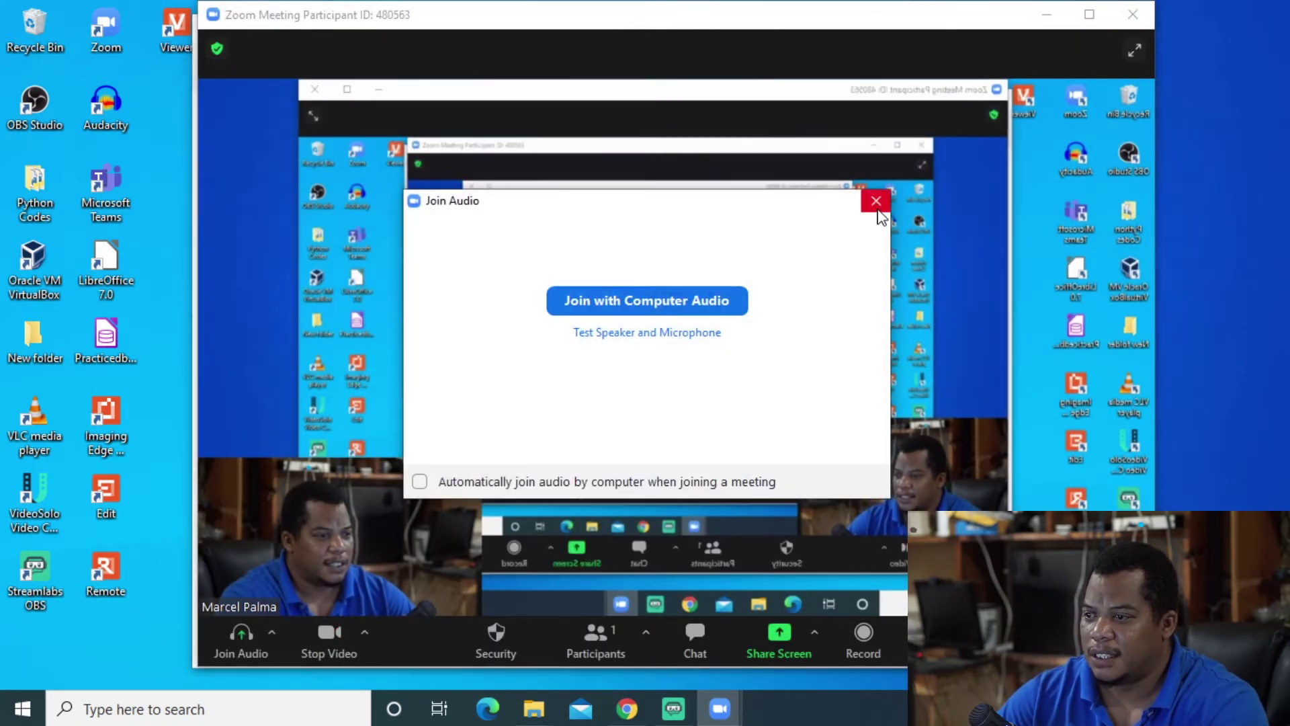
click(876, 205)
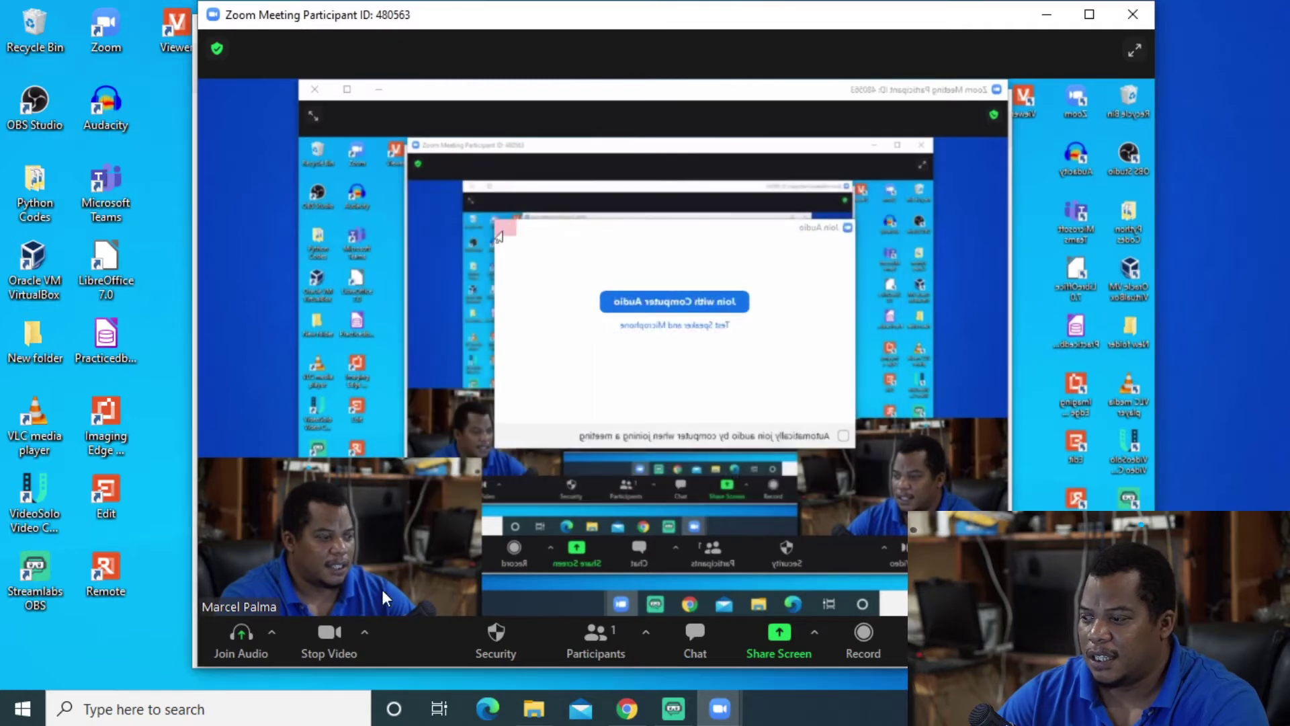
click(365, 633)
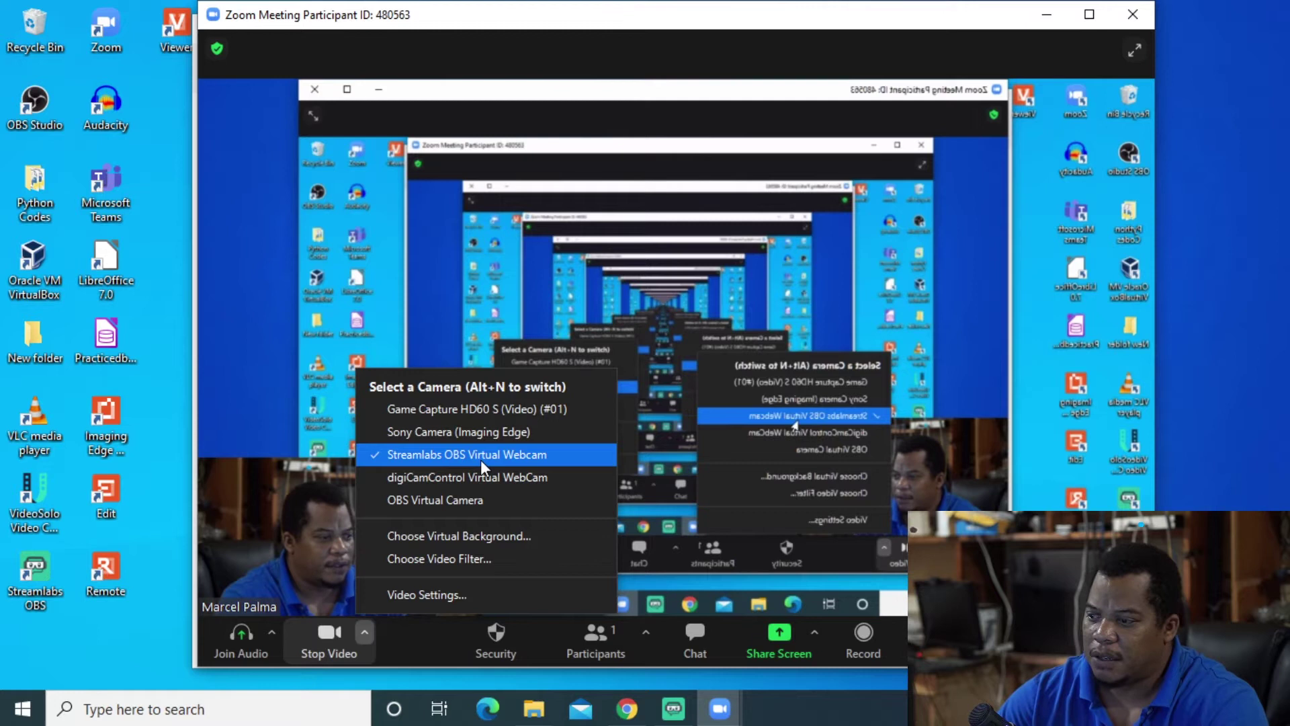
- Select Sony Camera (Imaging Edge) as the meeting camera to show its live keyboard feed
click(446, 432)
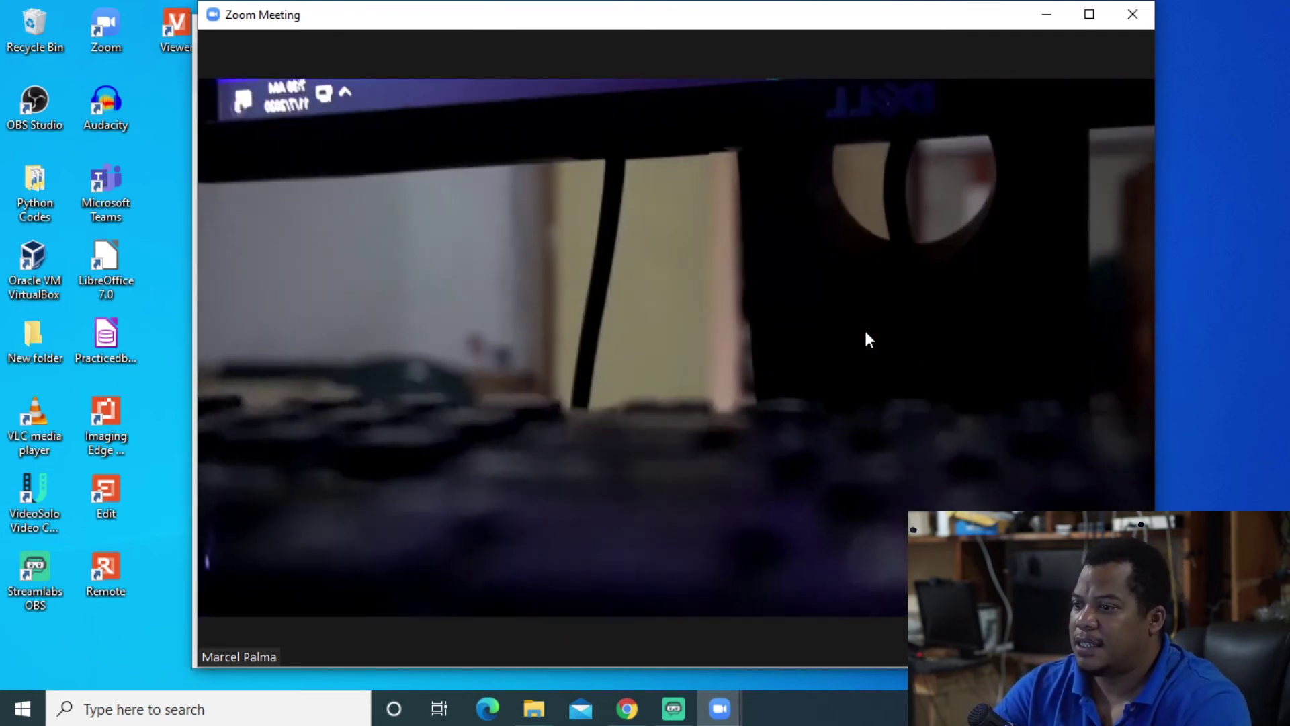
mouse_move(863, 329)
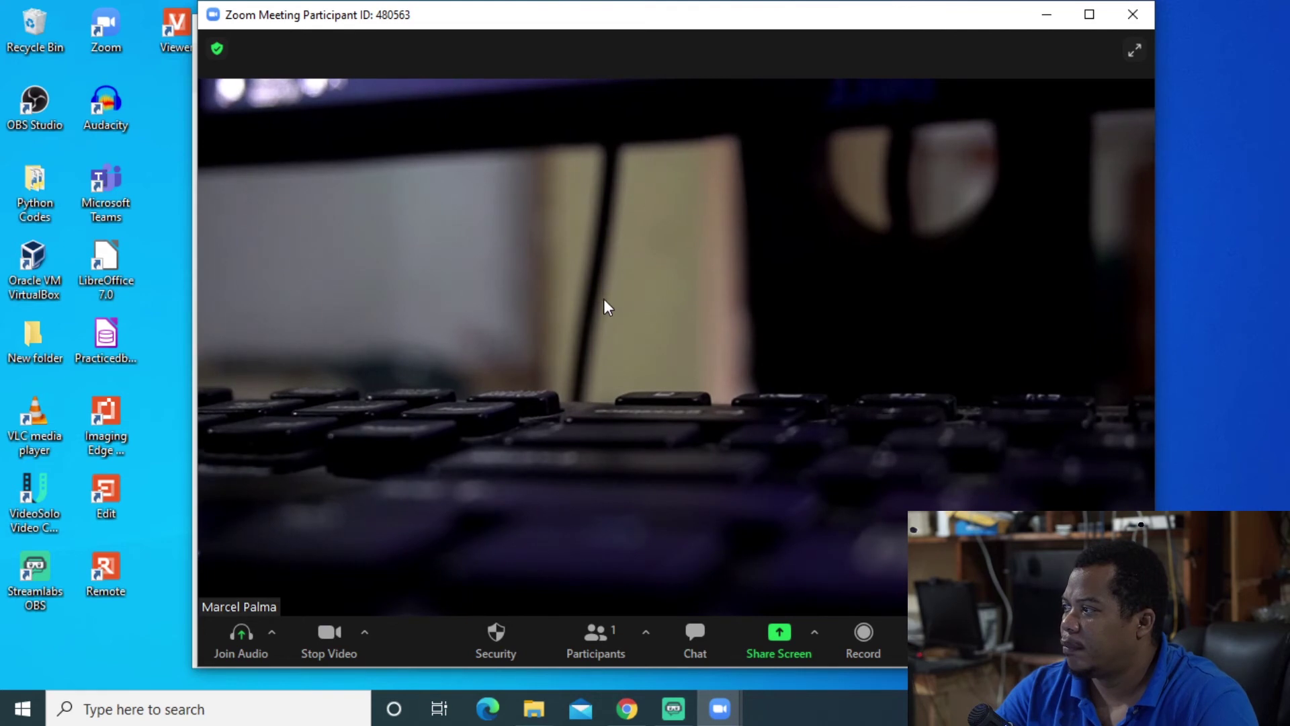
mouse_move(457, 340)
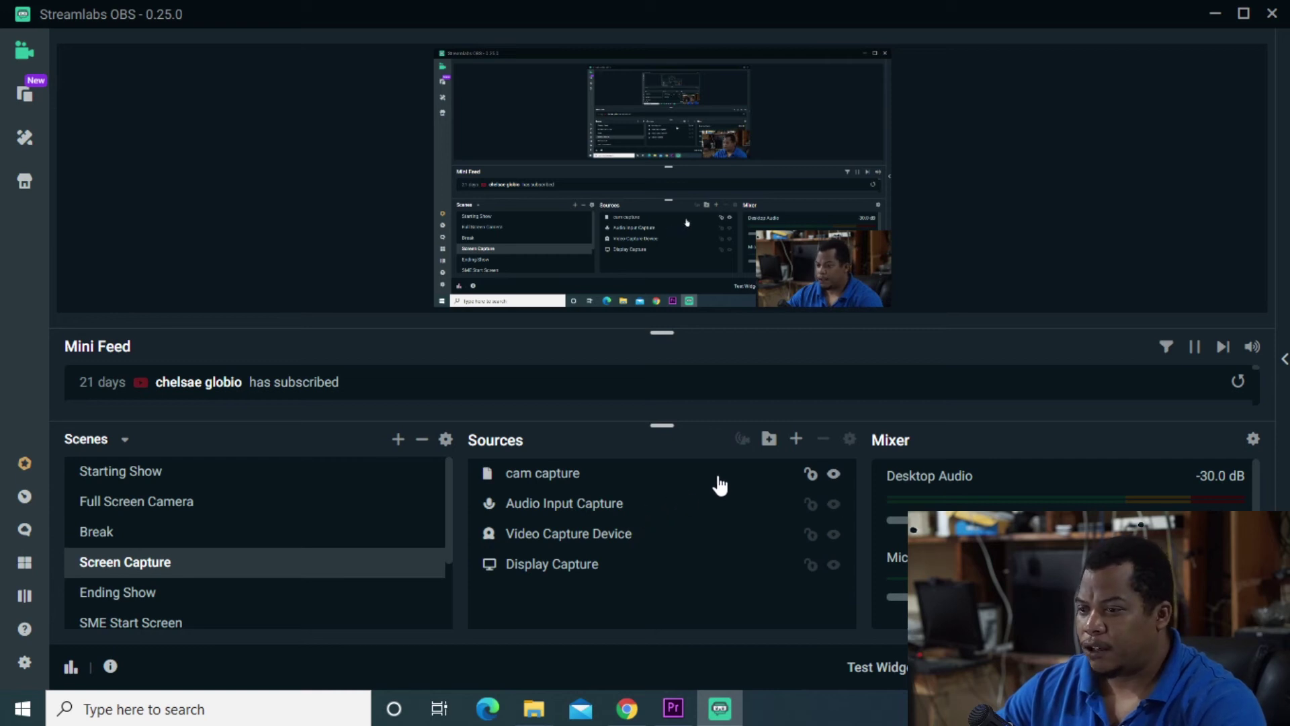
- Add a new Video Capture Device source named 'Webcam' to the Screen Capture scene
click(796, 440)
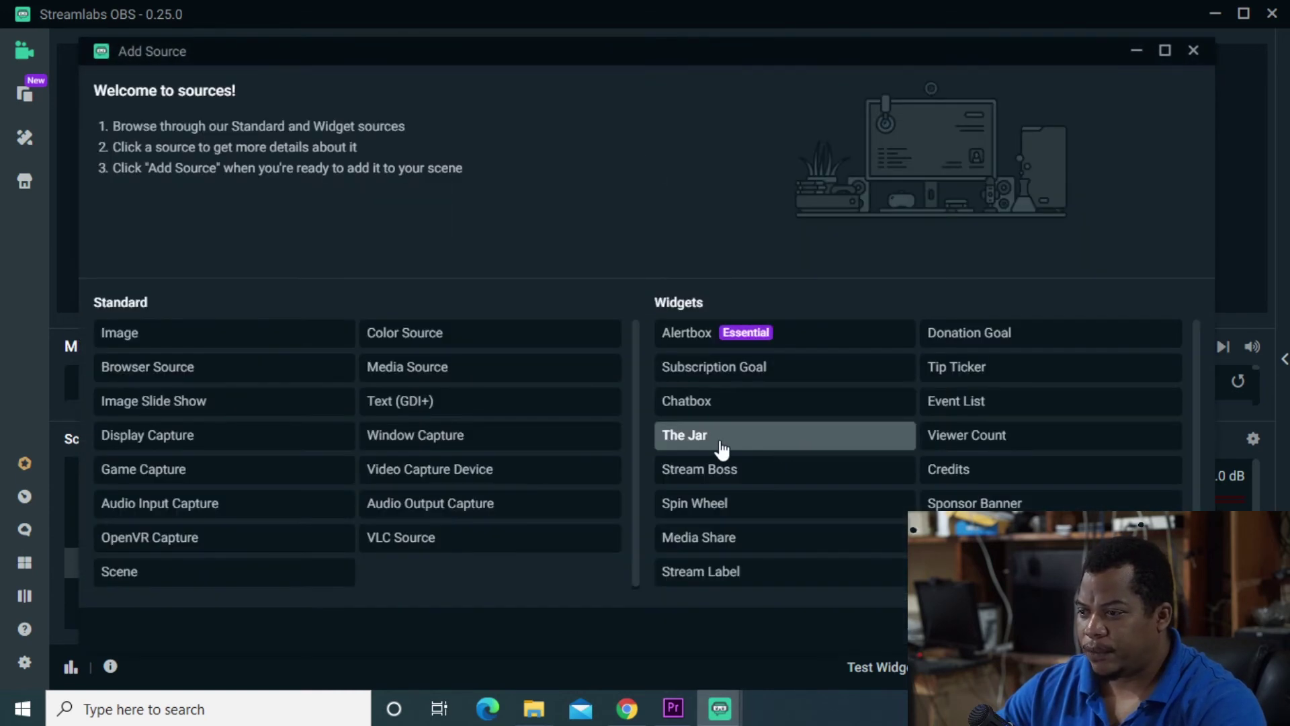
click(455, 471)
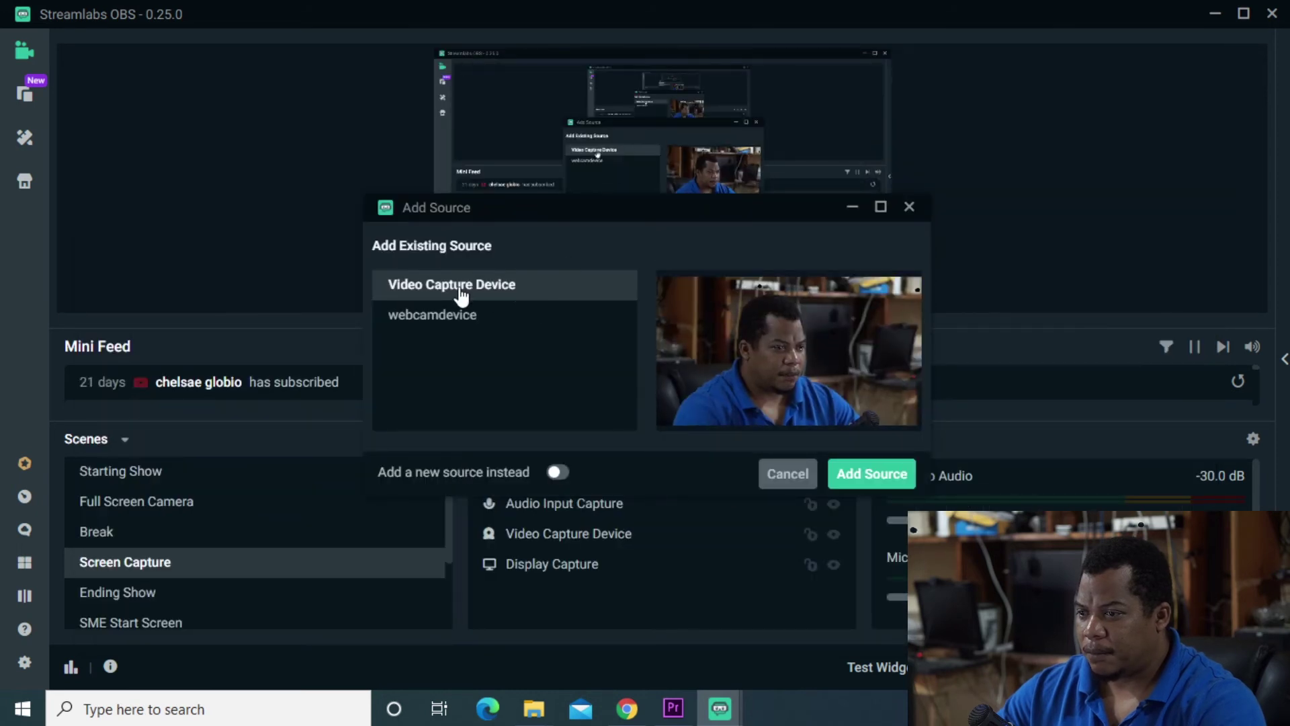
click(557, 473)
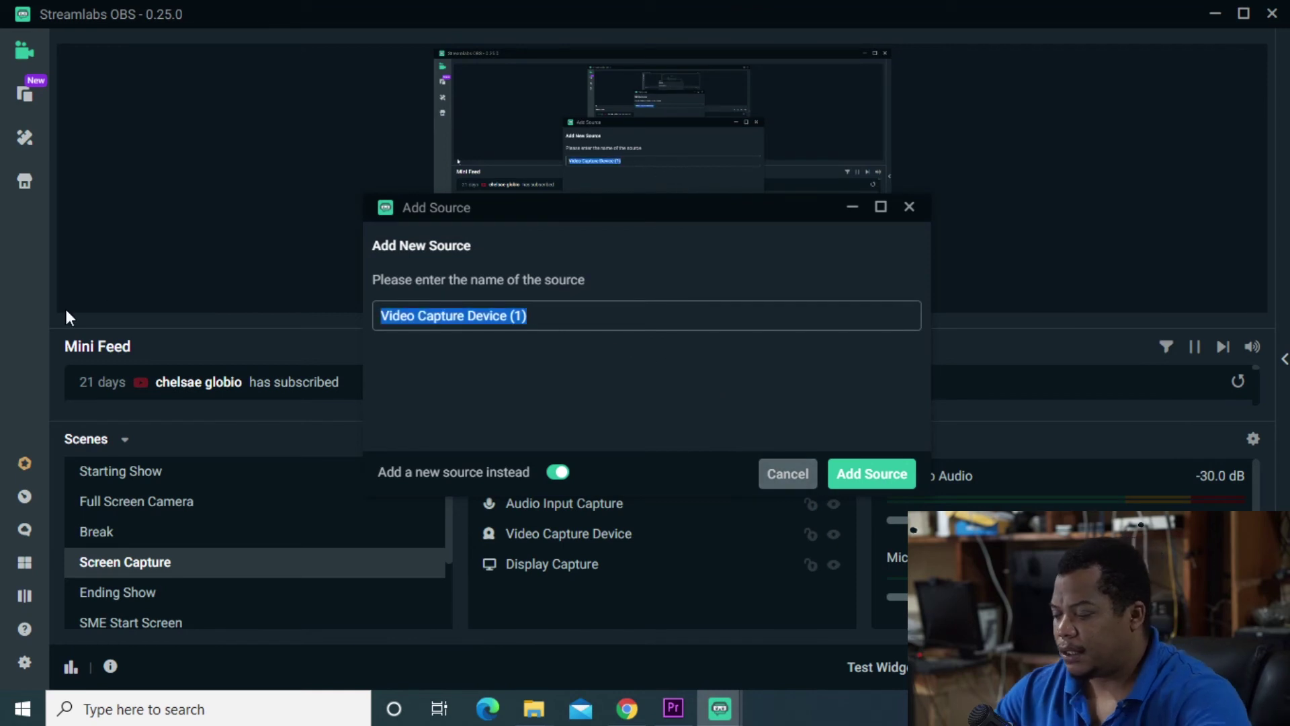
text(Webcam)
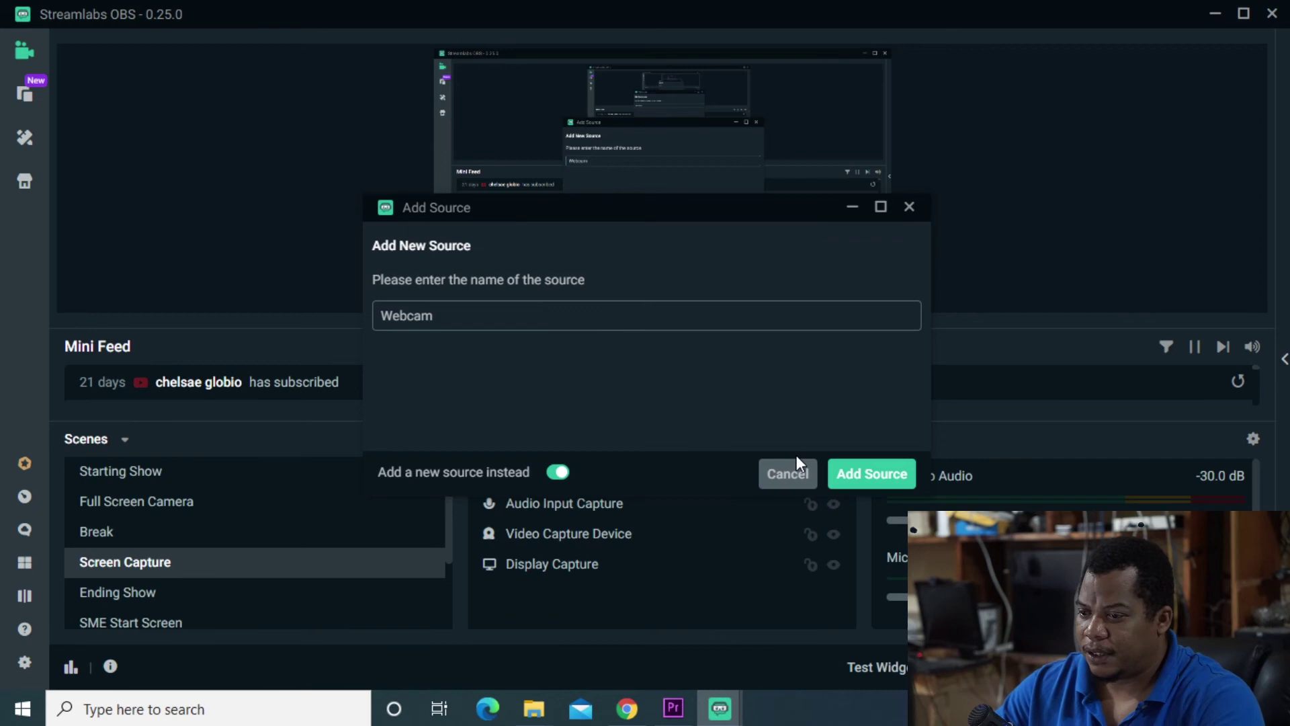
click(848, 474)
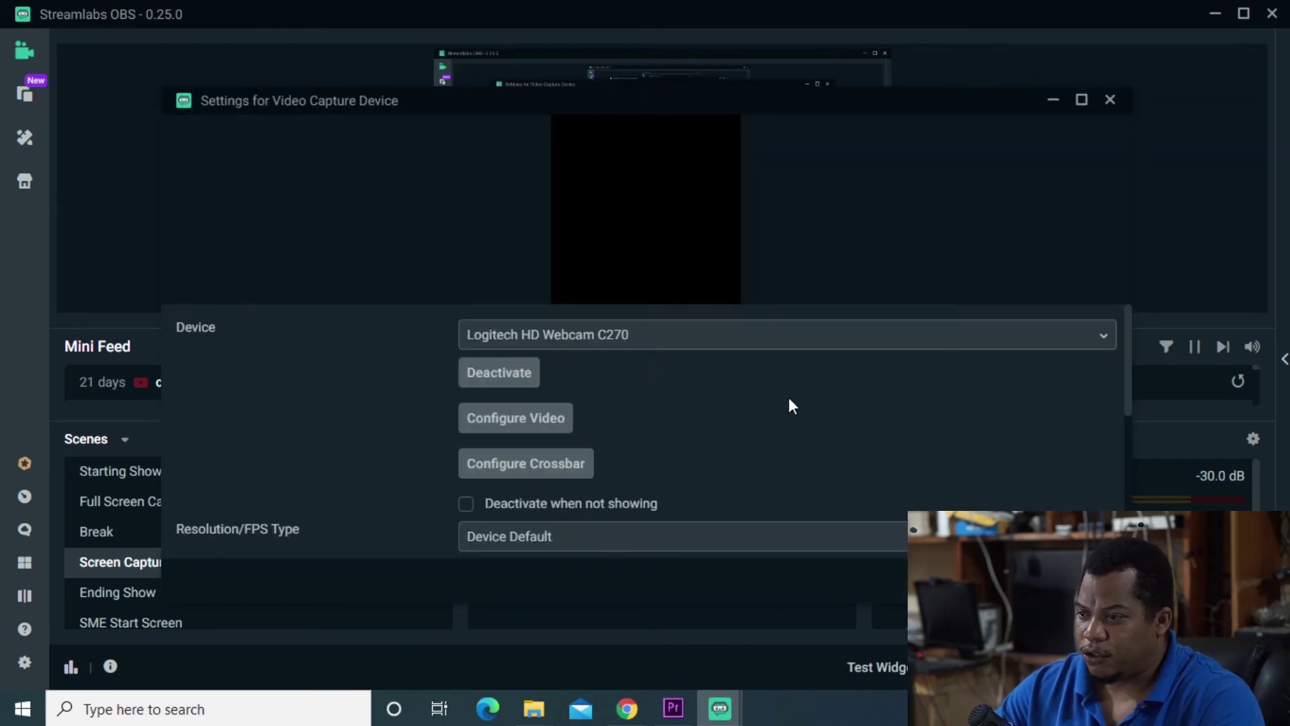
- Set the Webcam source's Device to Sony Camera (Imaging Edge) and save the settings
click(1091, 340)
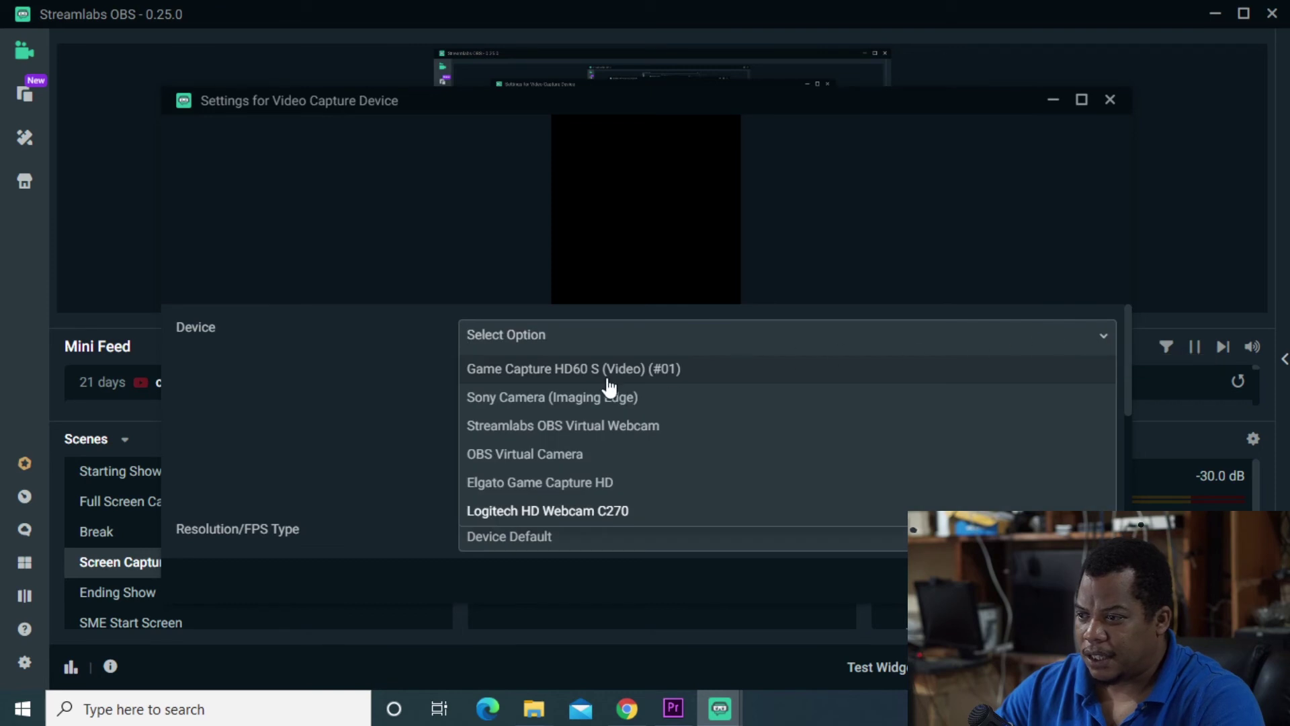
click(570, 398)
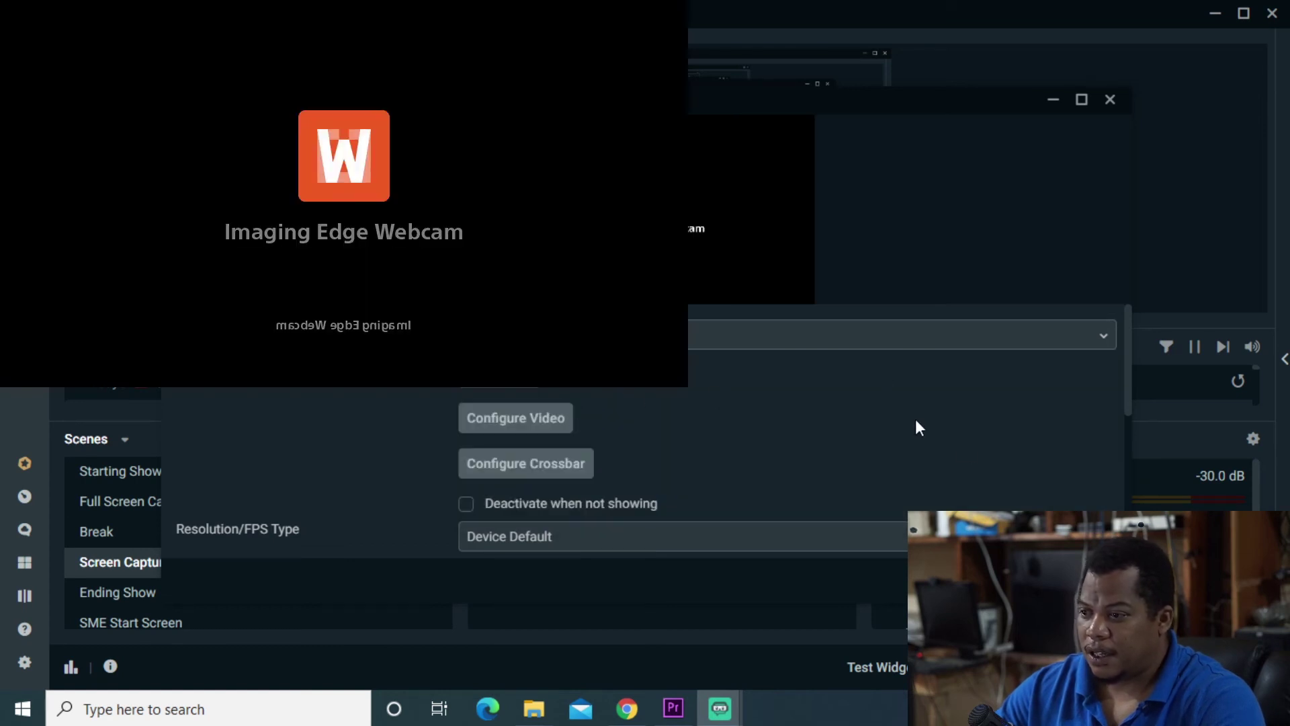
click(1088, 571)
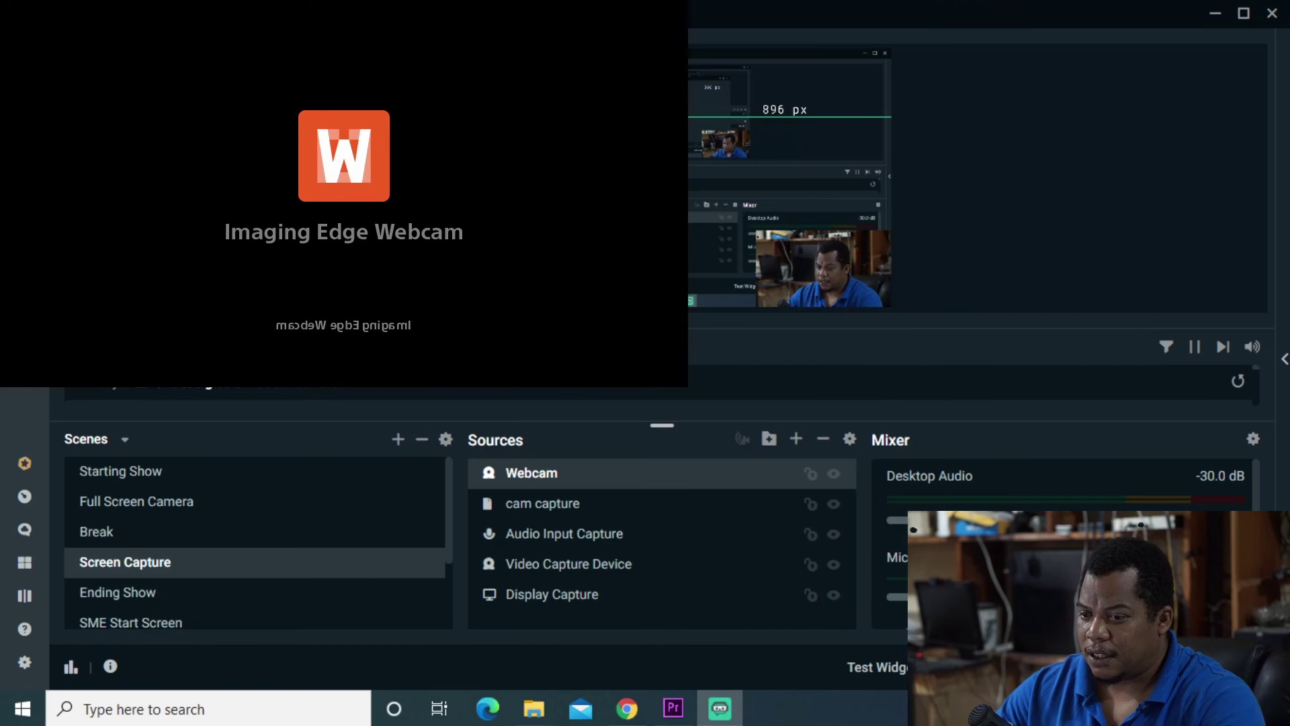